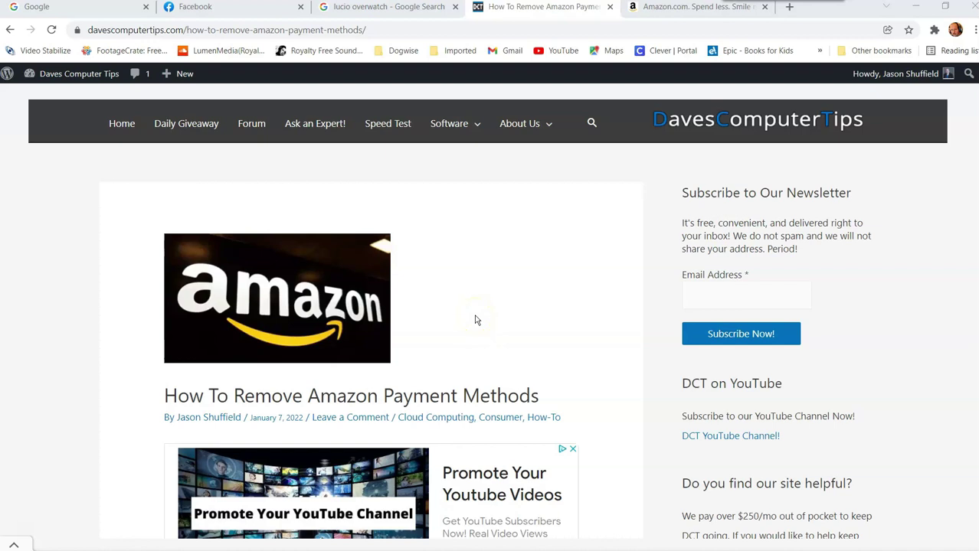
- Switch to the Amazon tab and open Your Account from Account & Lists
click(665, 9)
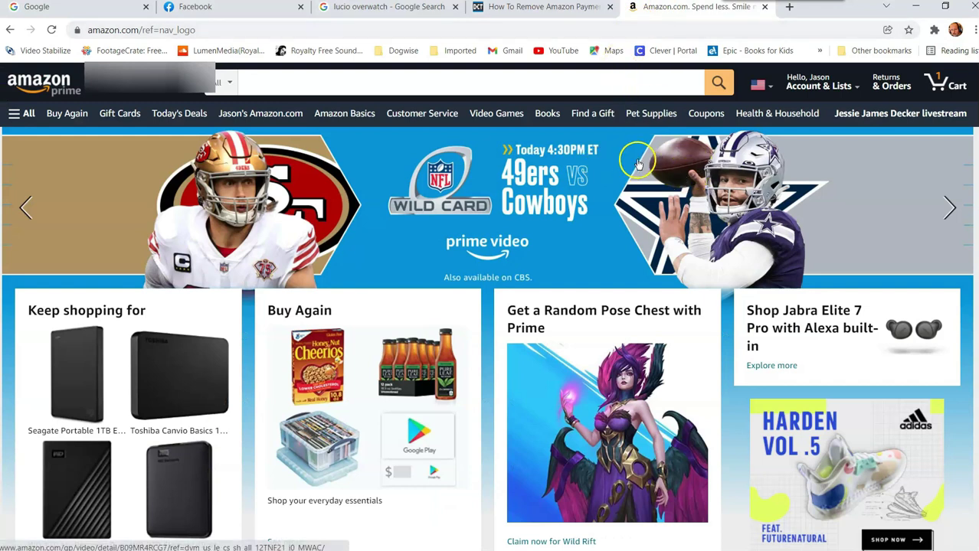
click(596, 166)
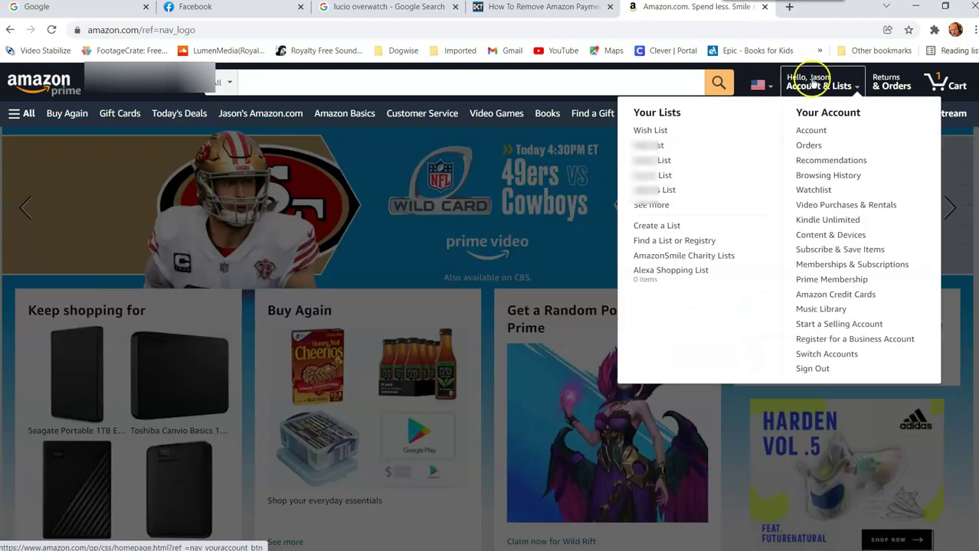
mouse_move(818, 82)
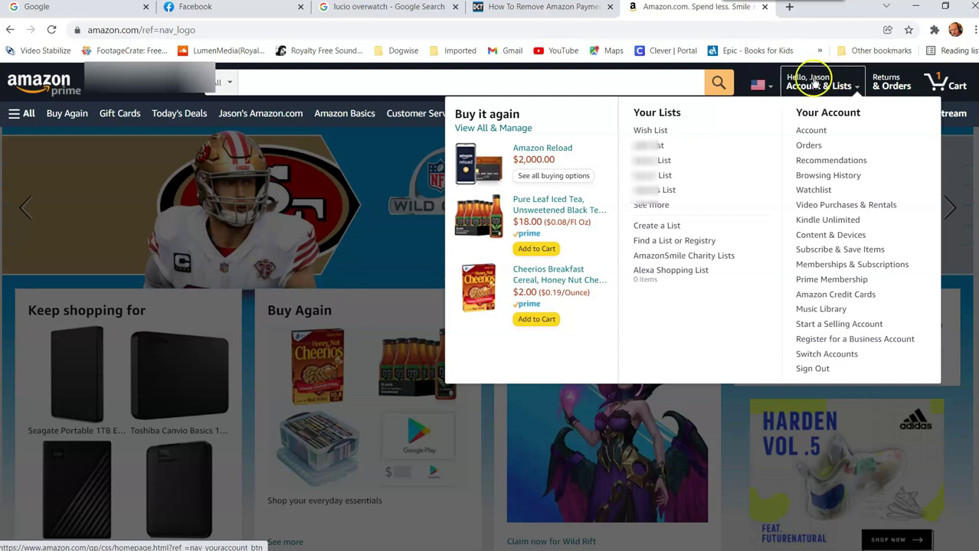
click(814, 143)
click(809, 132)
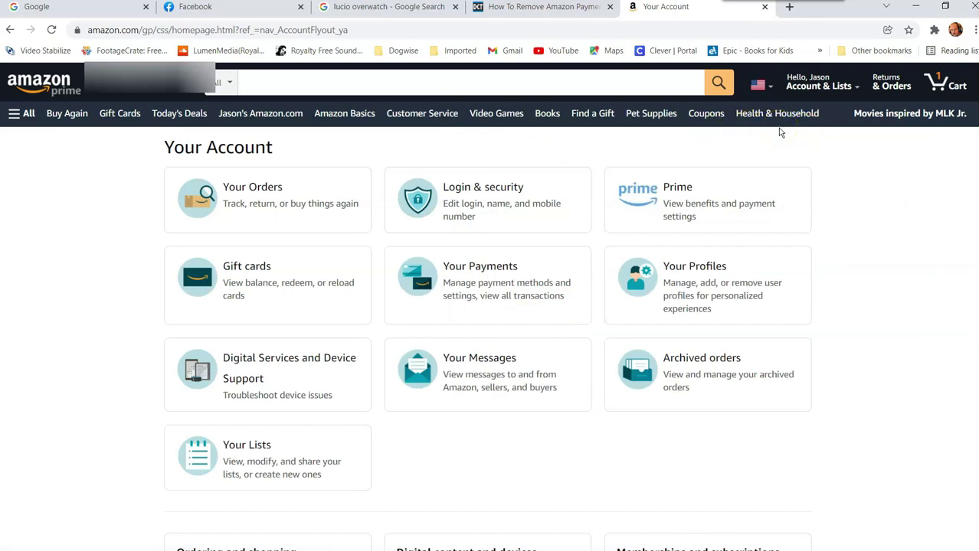
- Open the Your Payments settings from the Your Account page
click(498, 277)
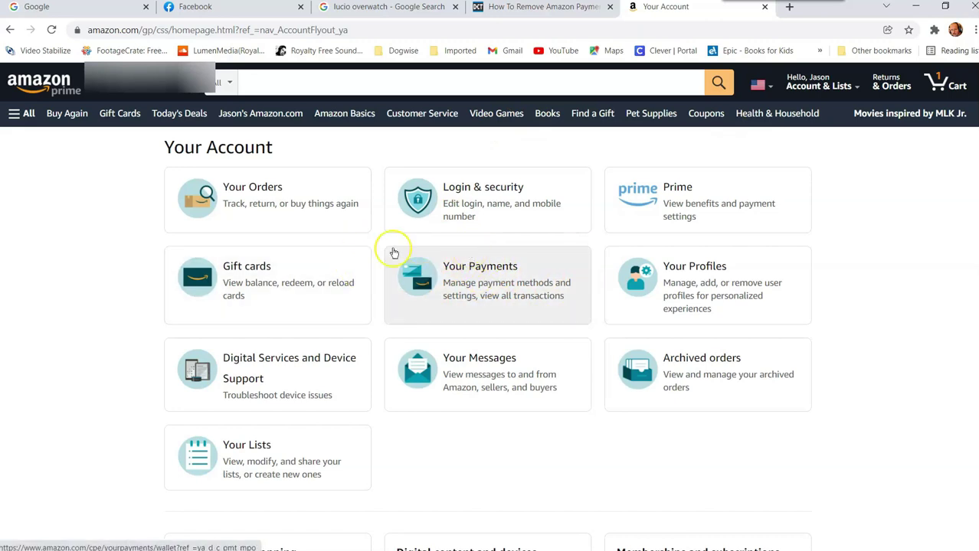
scroll(368, 263, down, 4)
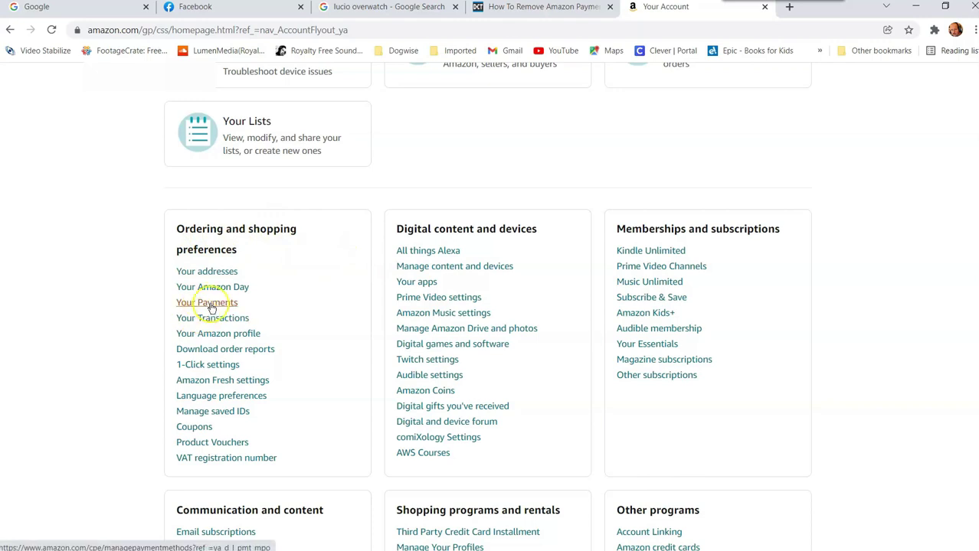
scroll(480, 200, up, 3)
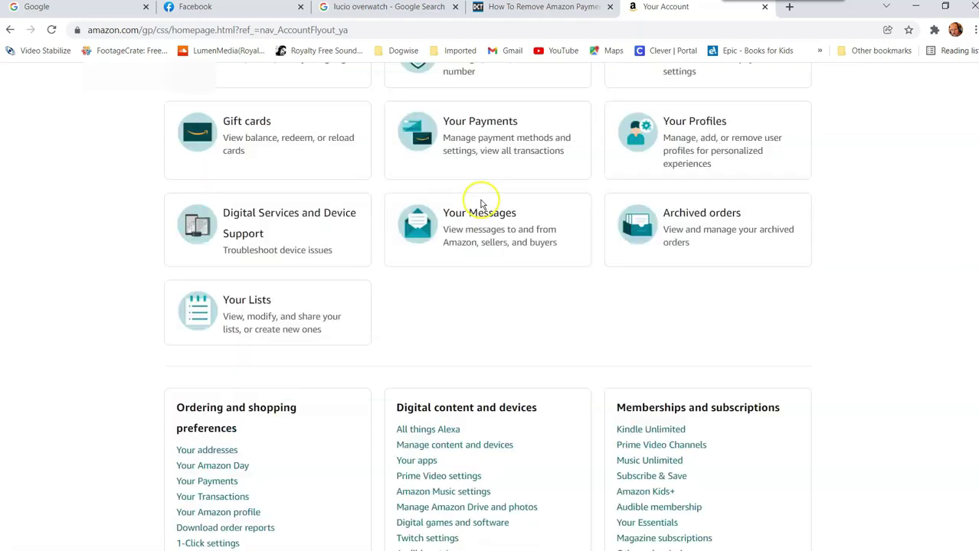
scroll(460, 218, up, 1)
click(493, 221)
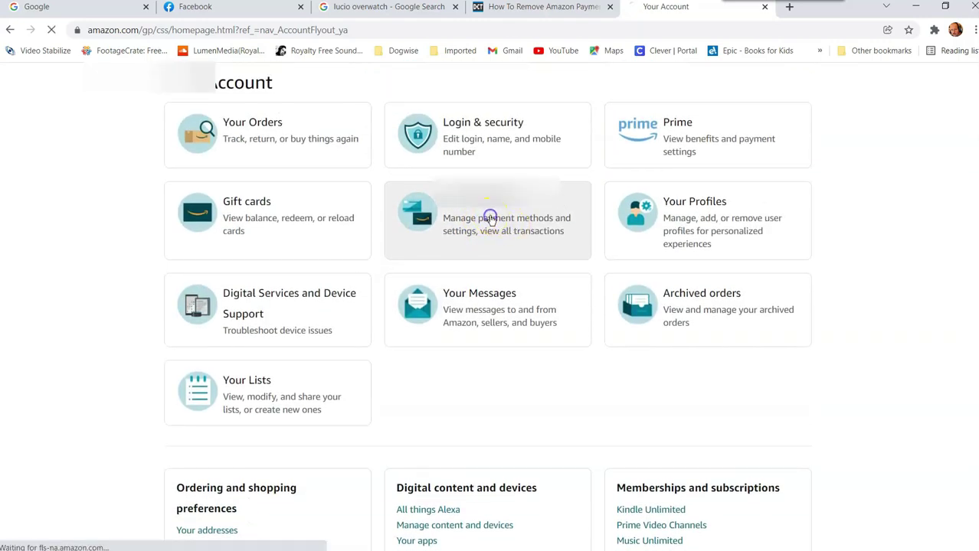
- Sign in again with the autofilled saved password to reach the Wallet
click(450, 242)
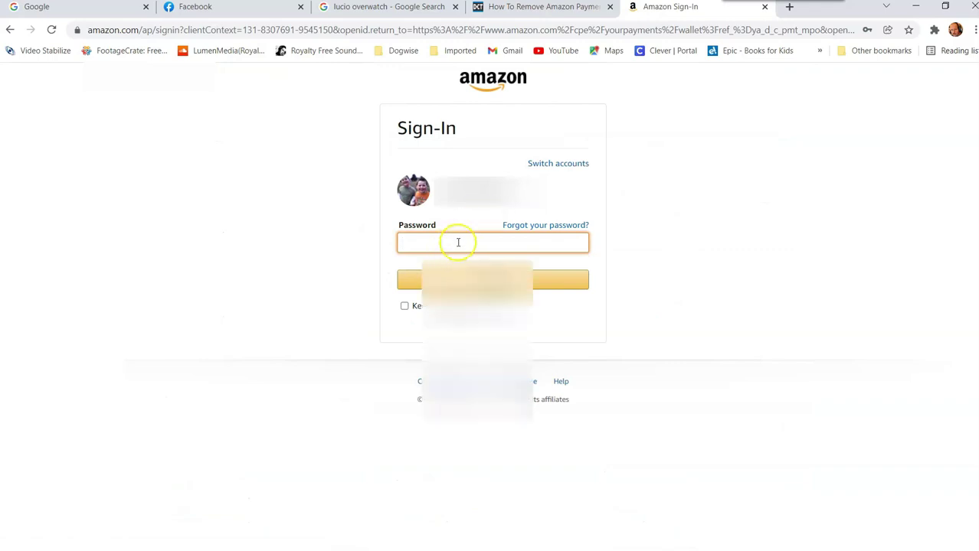
click(453, 283)
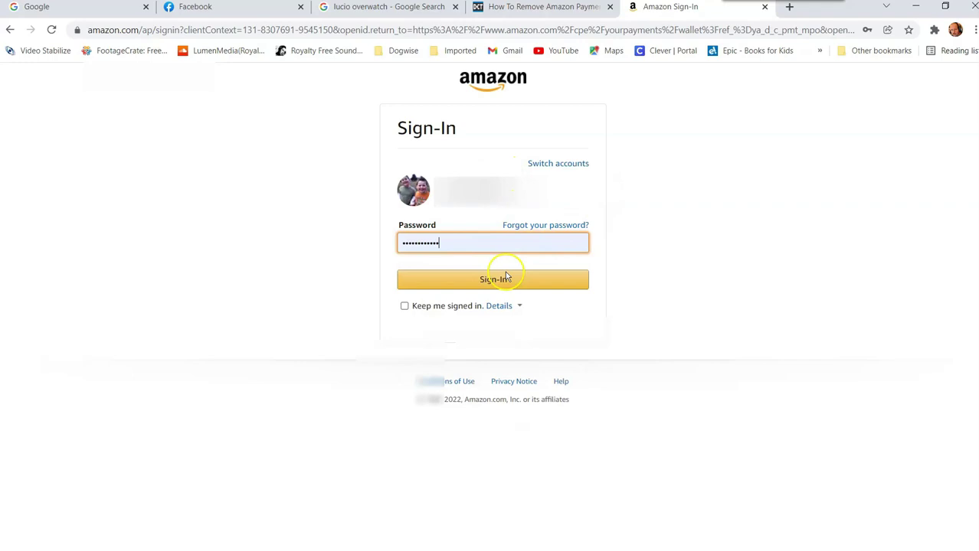
click(512, 288)
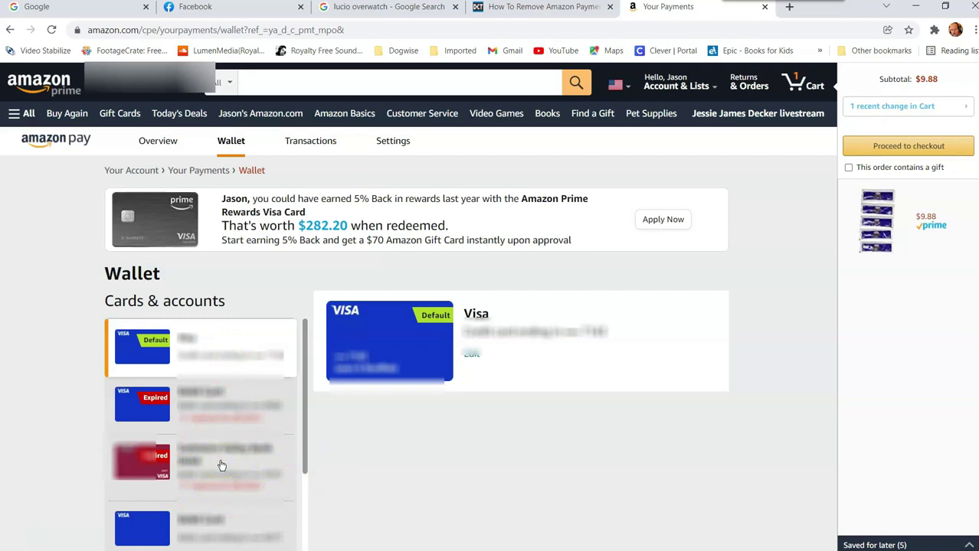
- Select the expired debit card in Cards & accounts and choose Remove
click(221, 465)
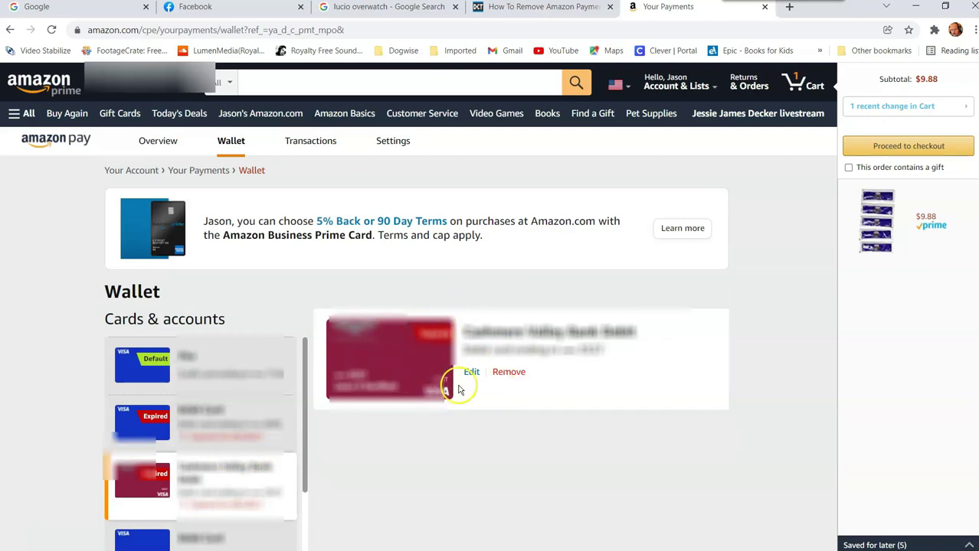
click(511, 373)
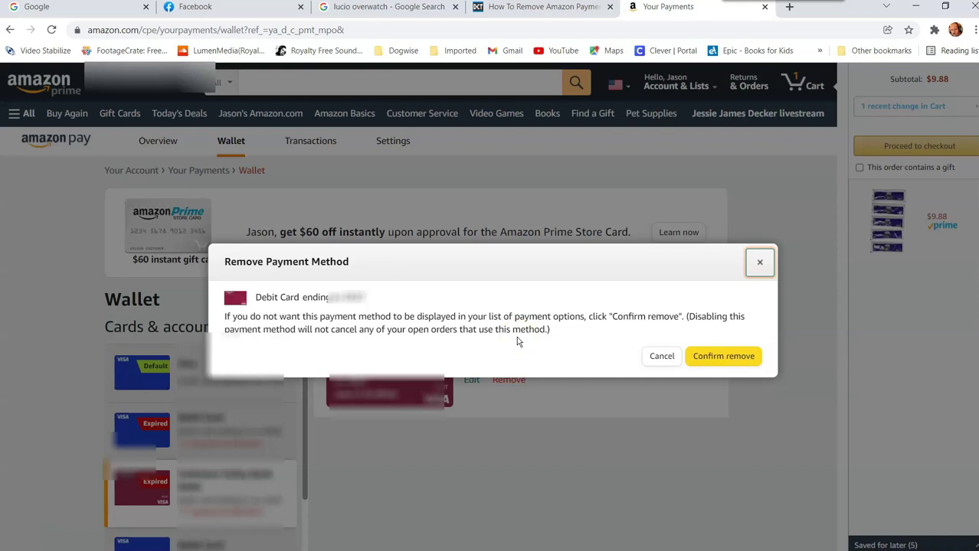
- Confirm removal of the expired debit card in the Remove Payment Method dialog
click(719, 358)
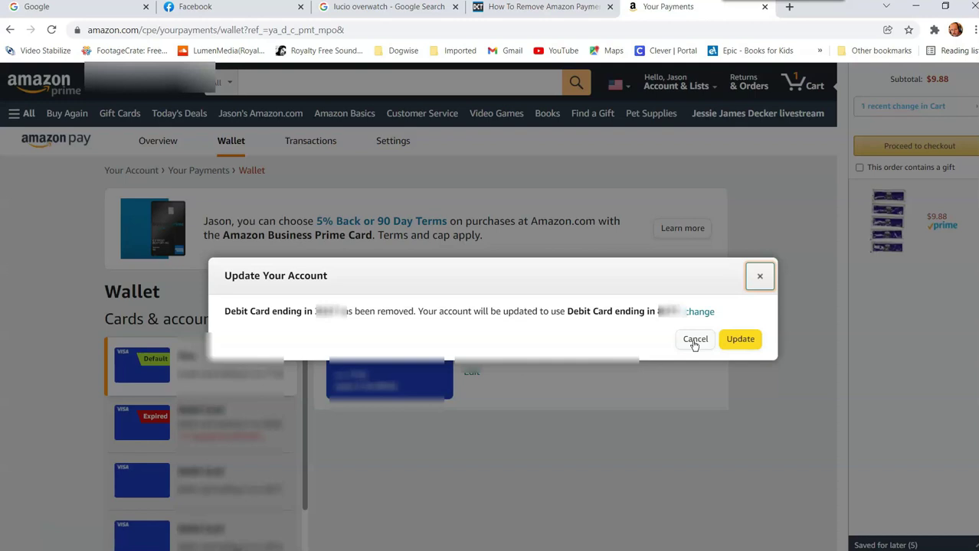
- Decline moving the account over to the other saved debit card
click(693, 344)
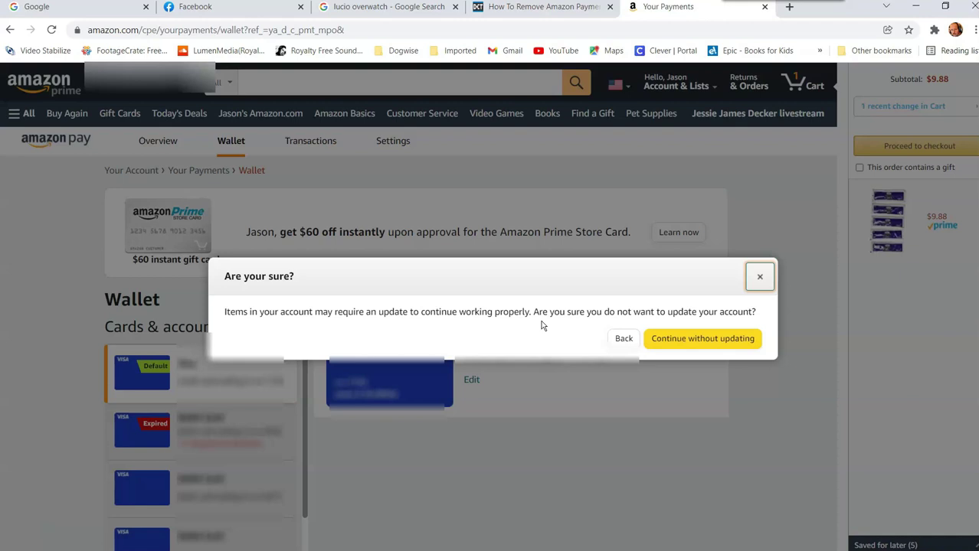
click(564, 324)
click(565, 326)
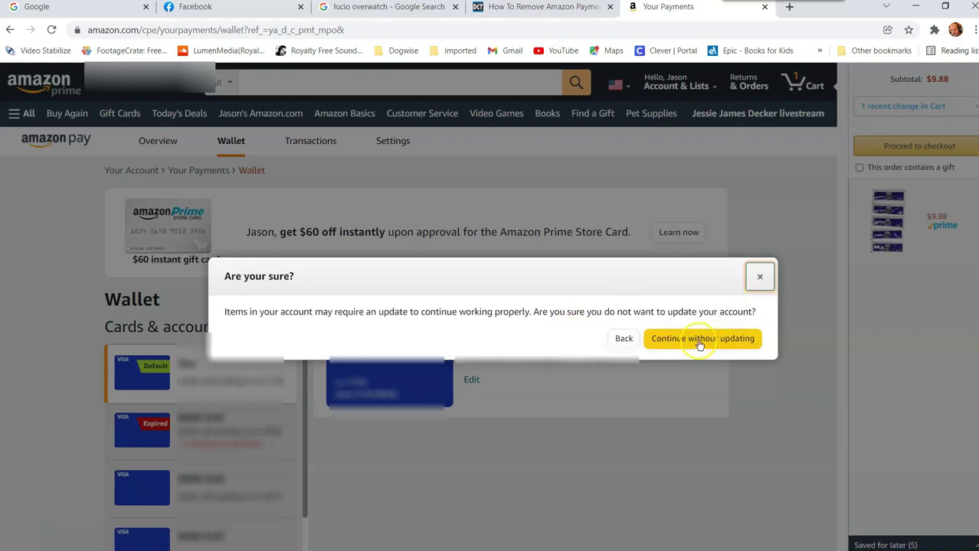
- Continue without updating the account, completing the expired card's removal
click(699, 341)
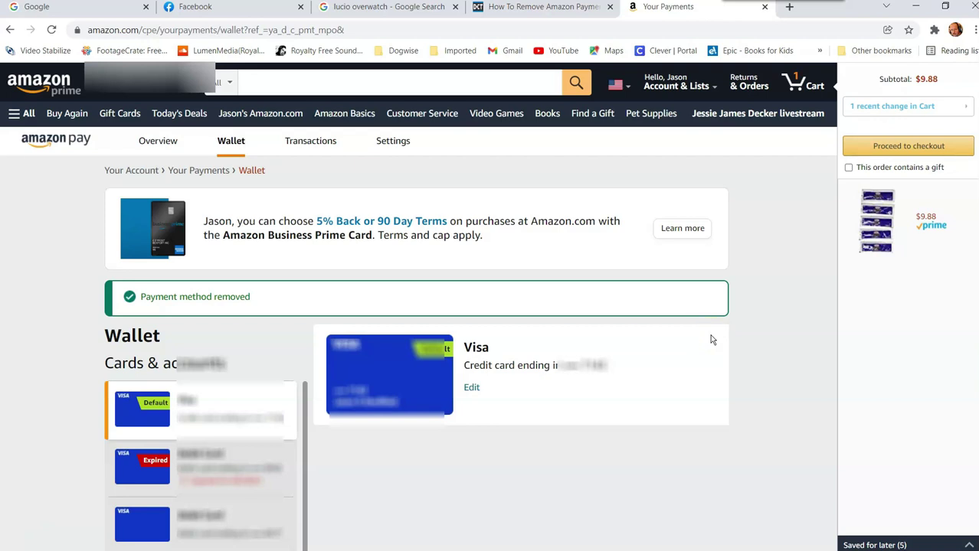
click(681, 347)
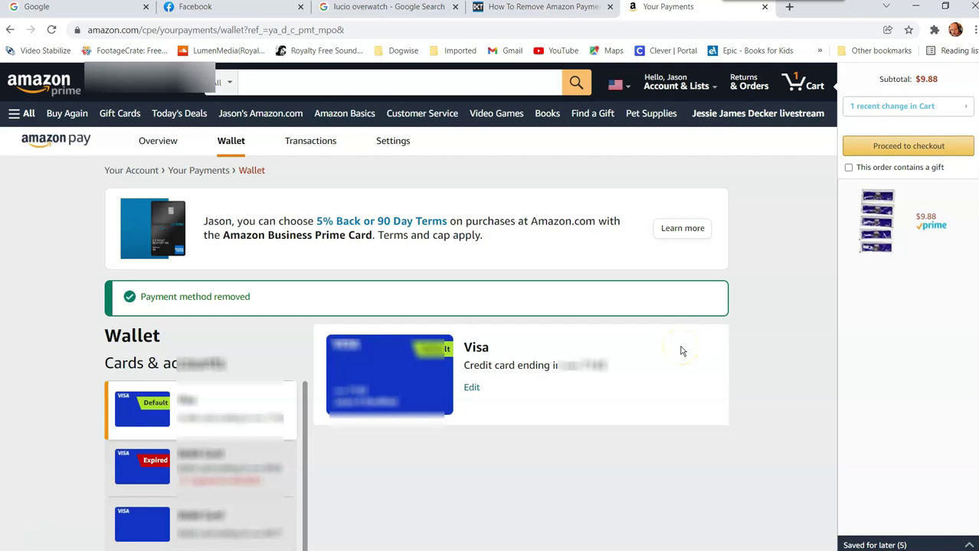